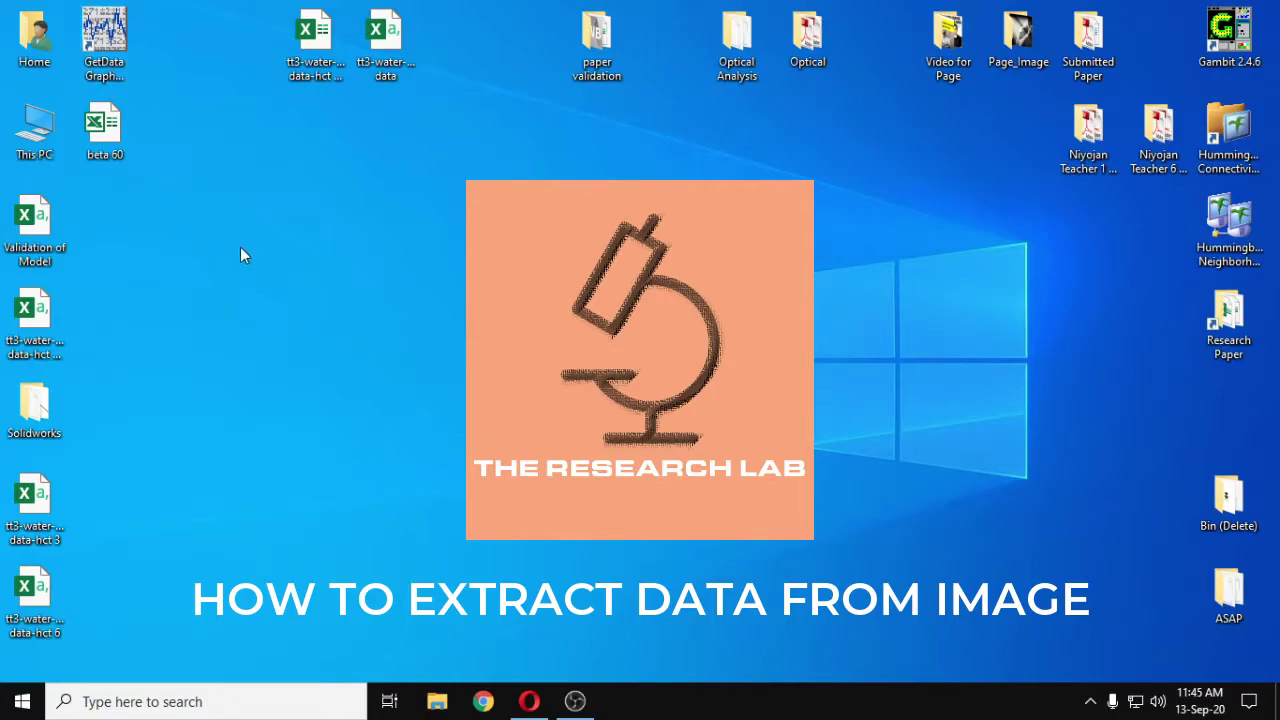
# Launch GetData Graph Digitizer and open the graph image beta 60.JPG from the paper validation folder
pyautogui.doubleClick(104, 40)
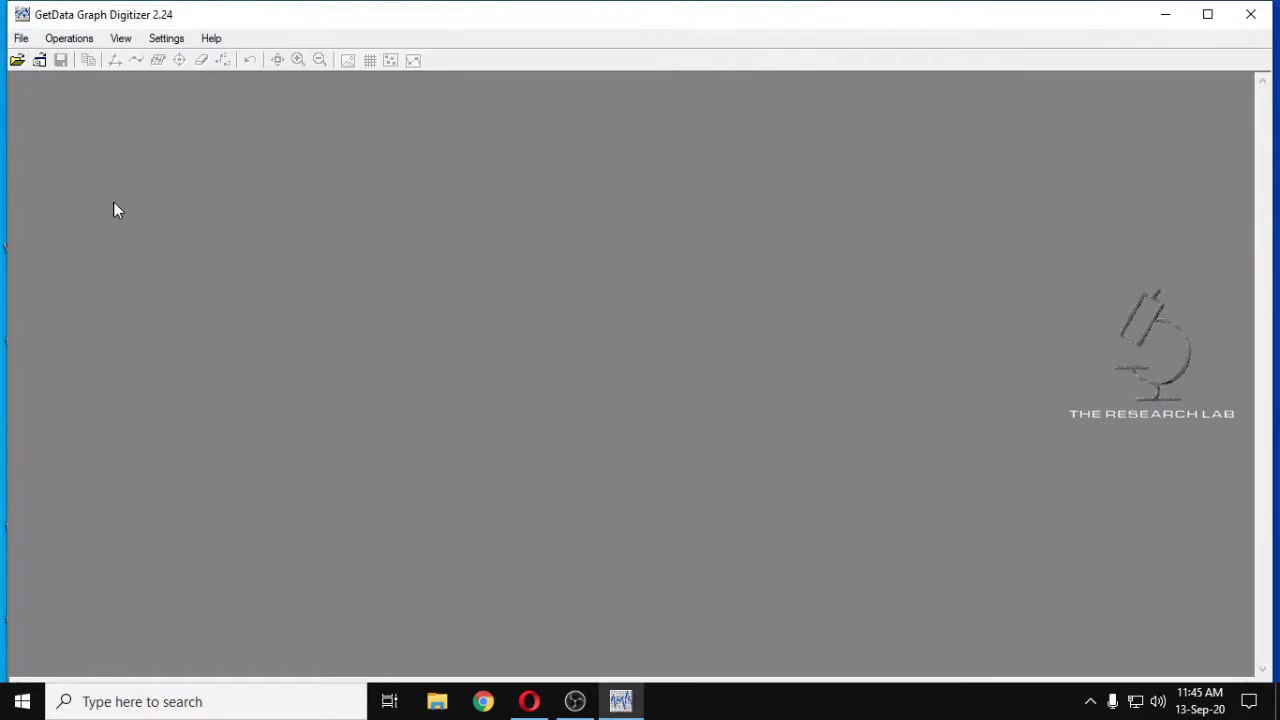
pyautogui.click(21, 40)
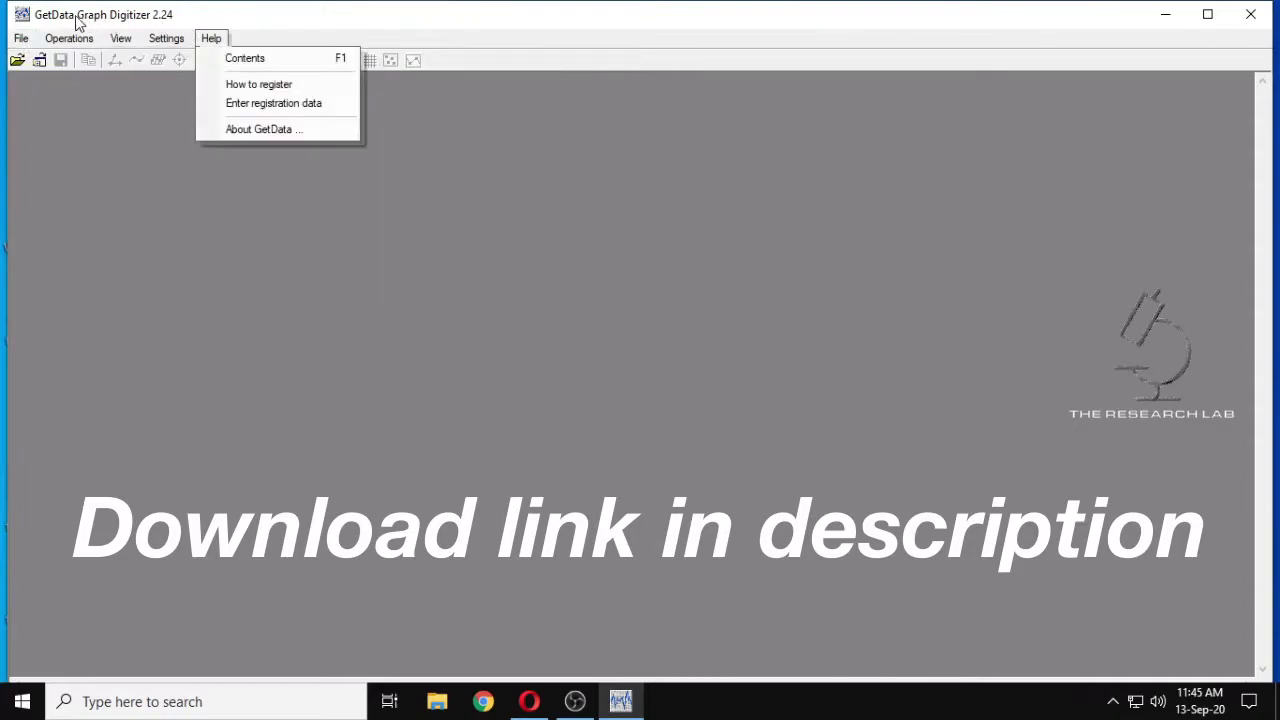
pyautogui.click(21, 40)
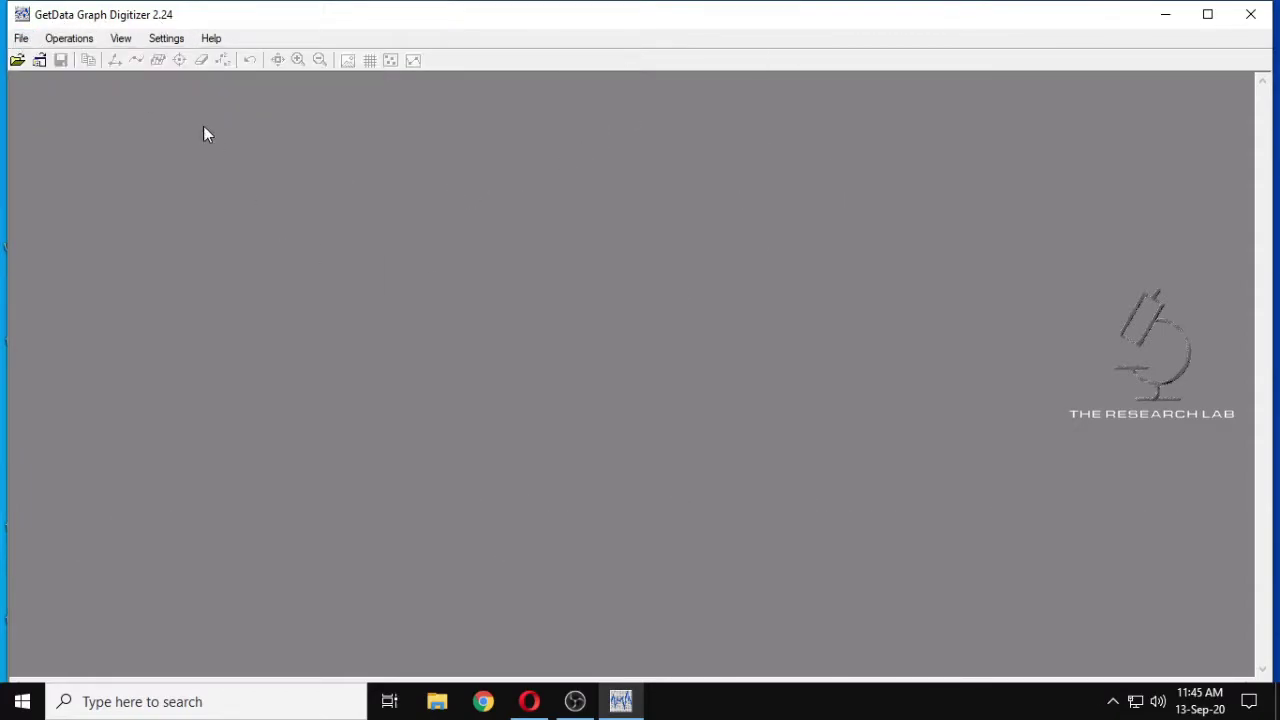
pyautogui.click(21, 40)
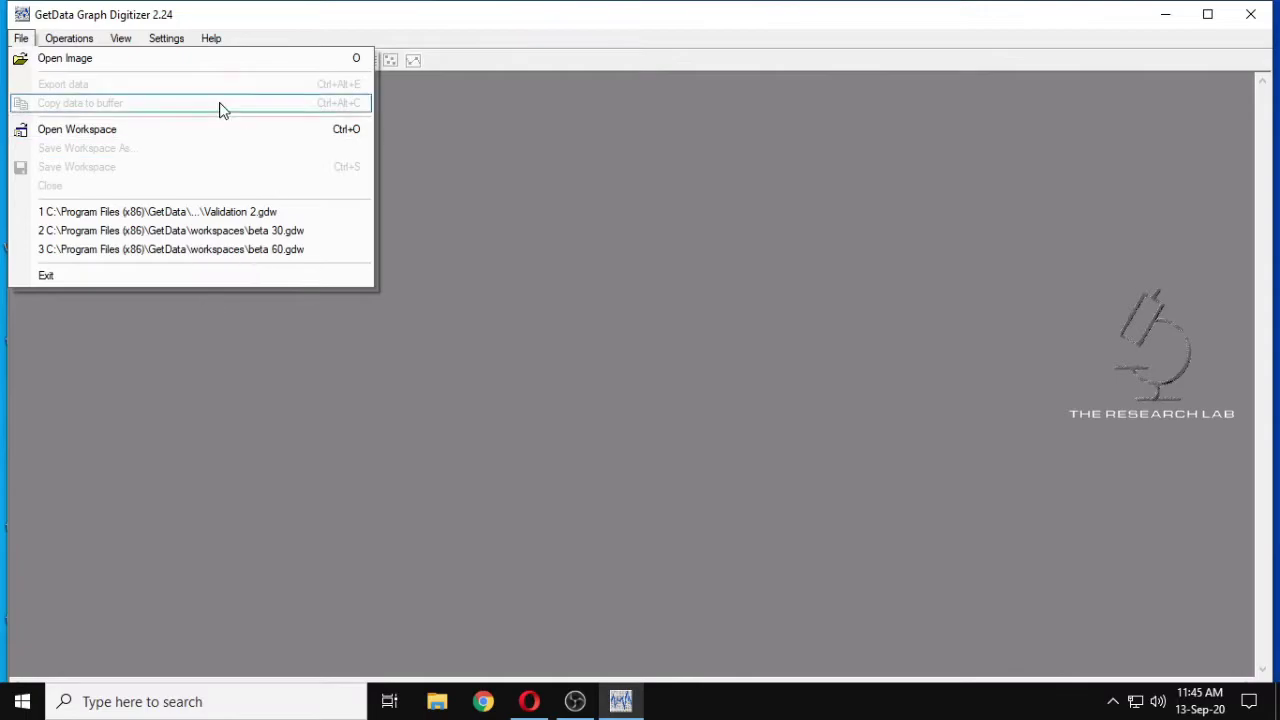
pyautogui.click(93, 62)
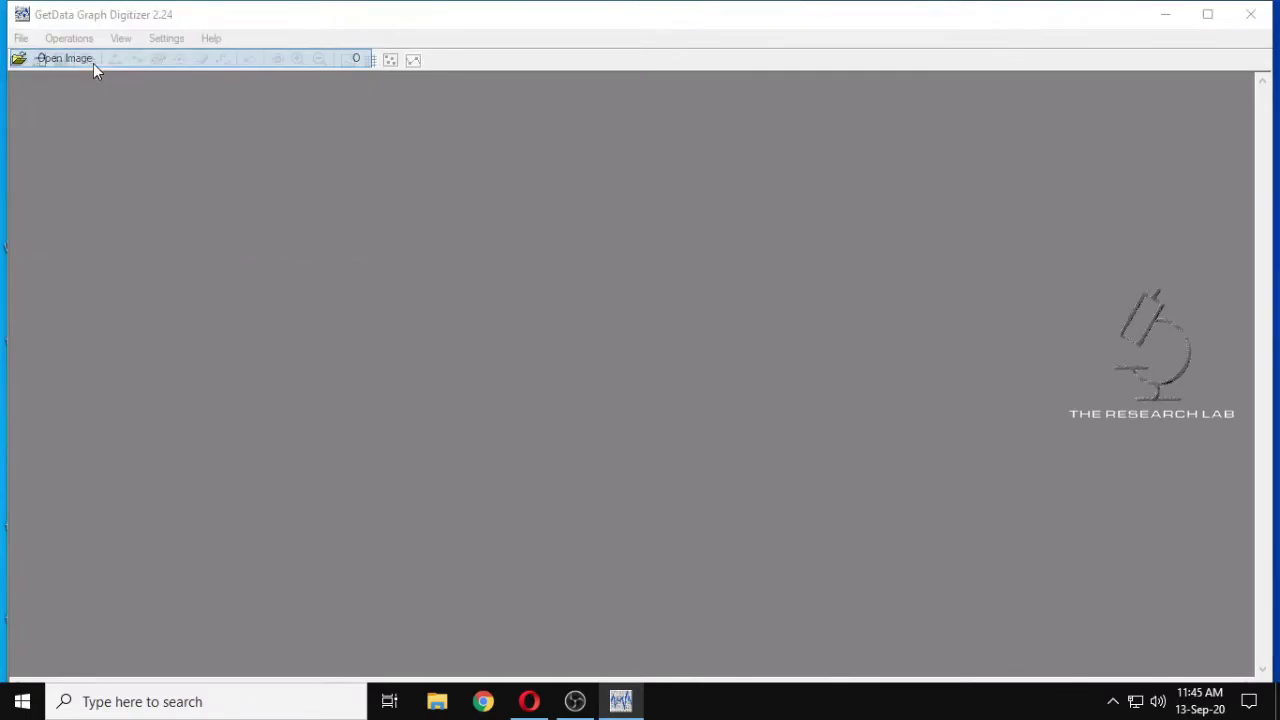
pyautogui.moveTo(888, 269); pyautogui.dragTo(888, 305)
pyautogui.doubleClick(533, 310)
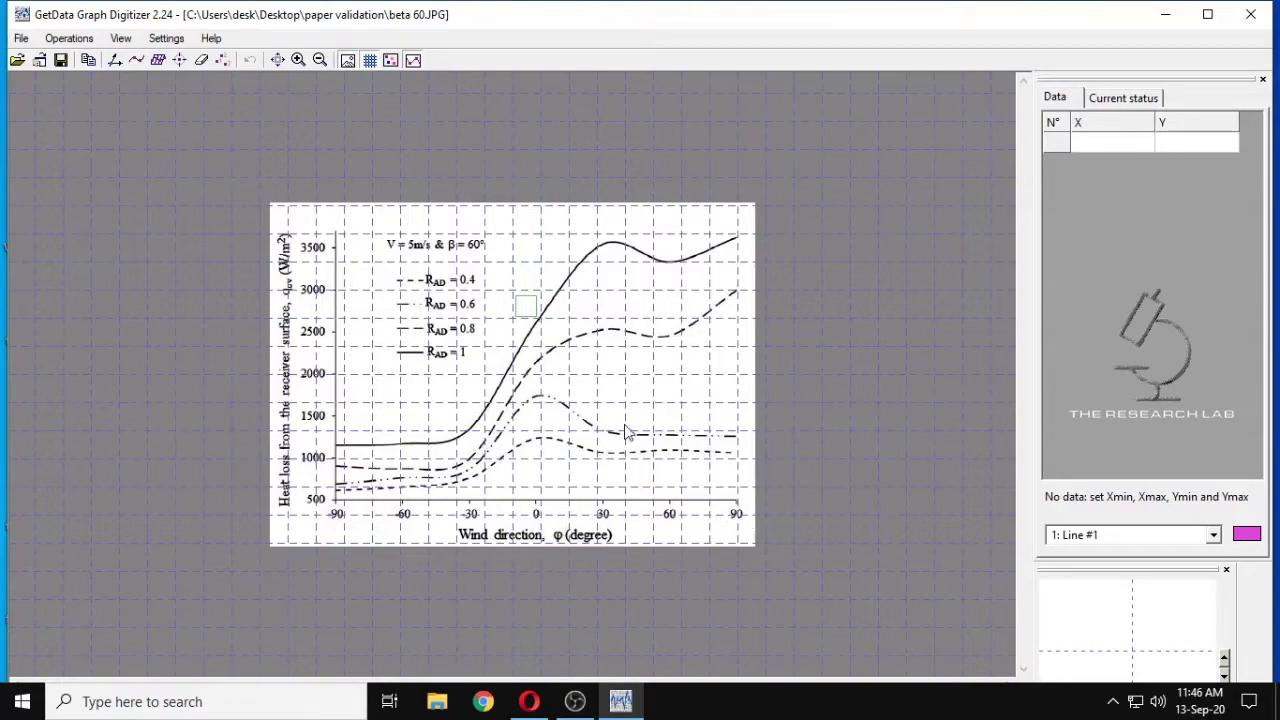
# Calibrate the graph's X axis by setting Xmin to 0 at the 0 tick and Xmax to 90 at the 90 tick
pyautogui.click(116, 60)
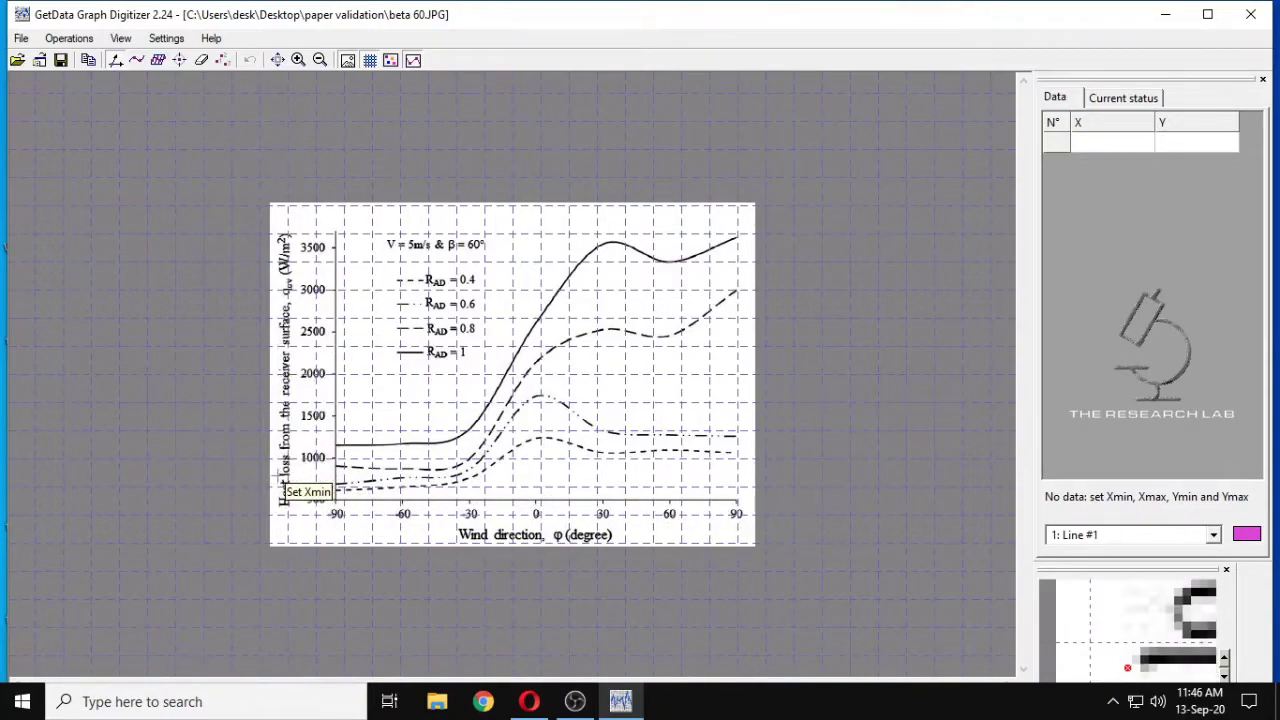
pyautogui.click(536, 505)
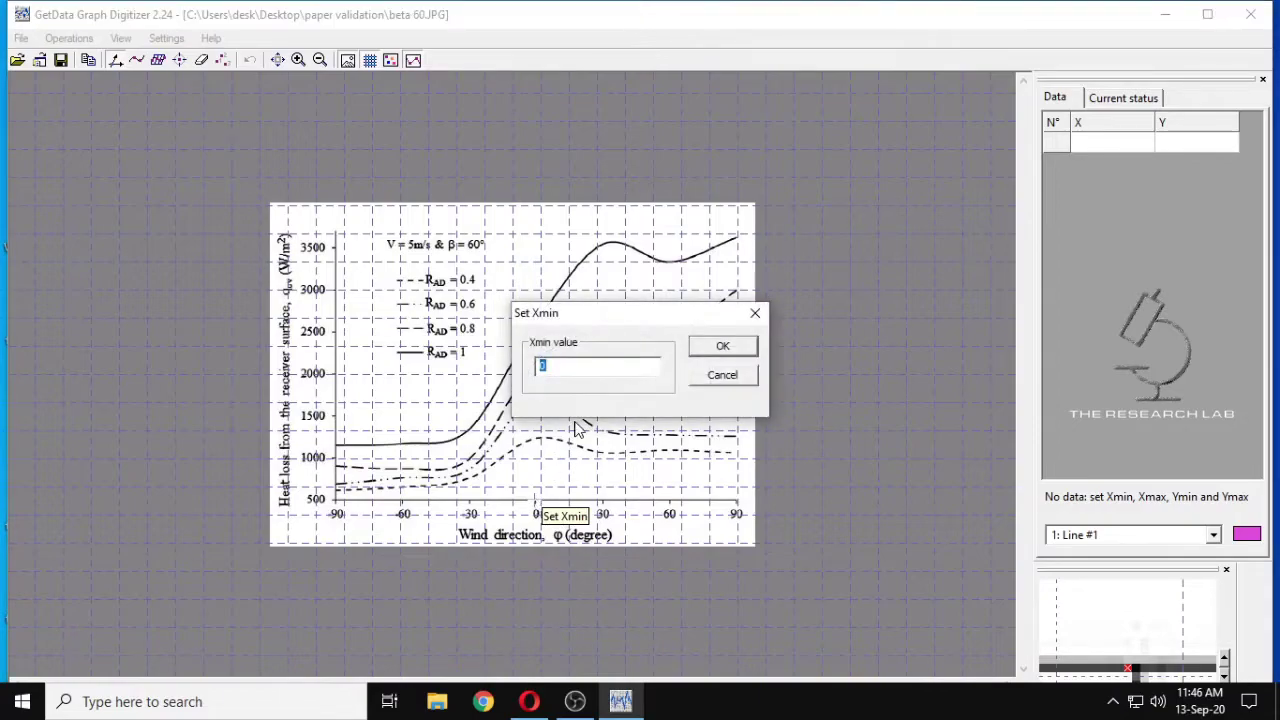
pyautogui.click(716, 347)
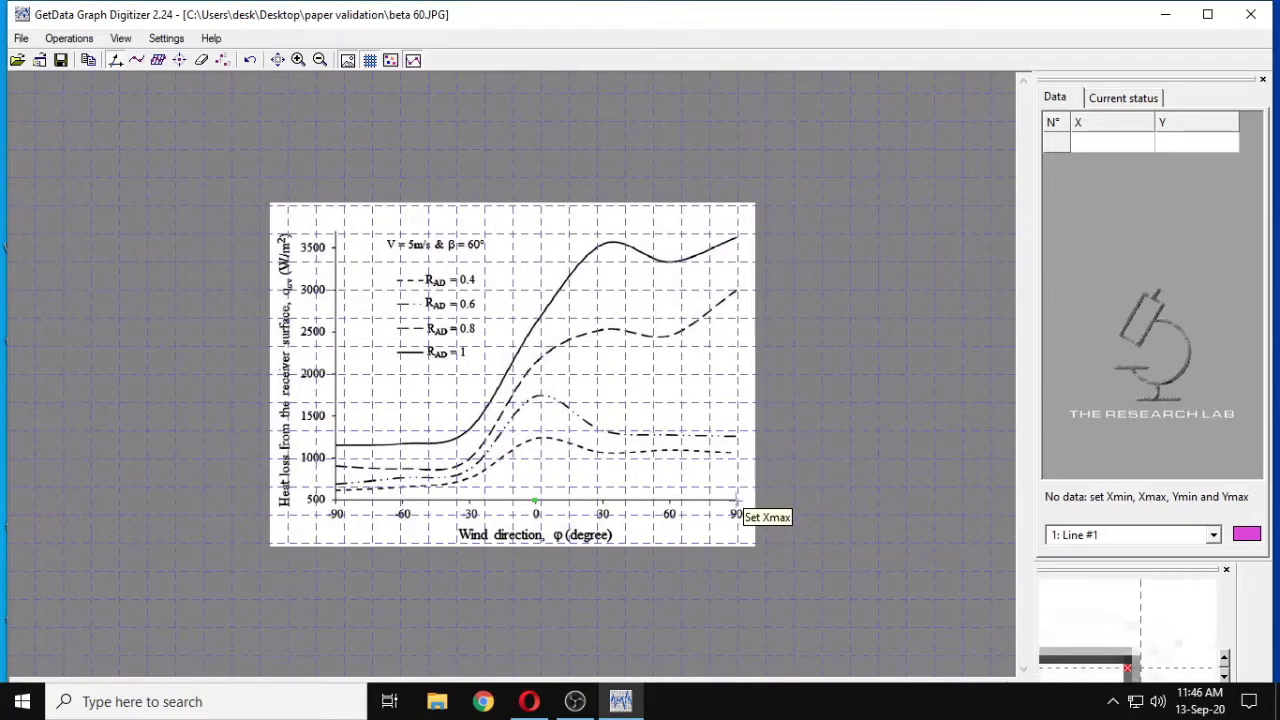
pyautogui.click(736, 499)
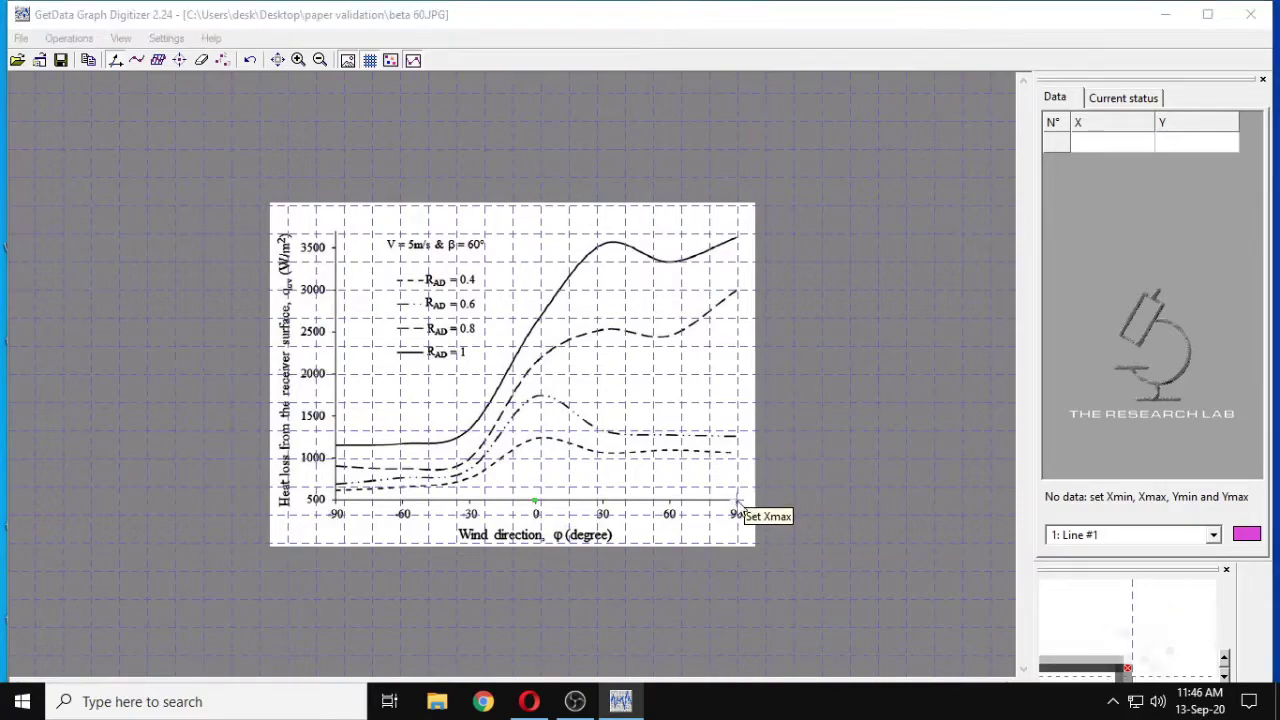
pyautogui.write('9')
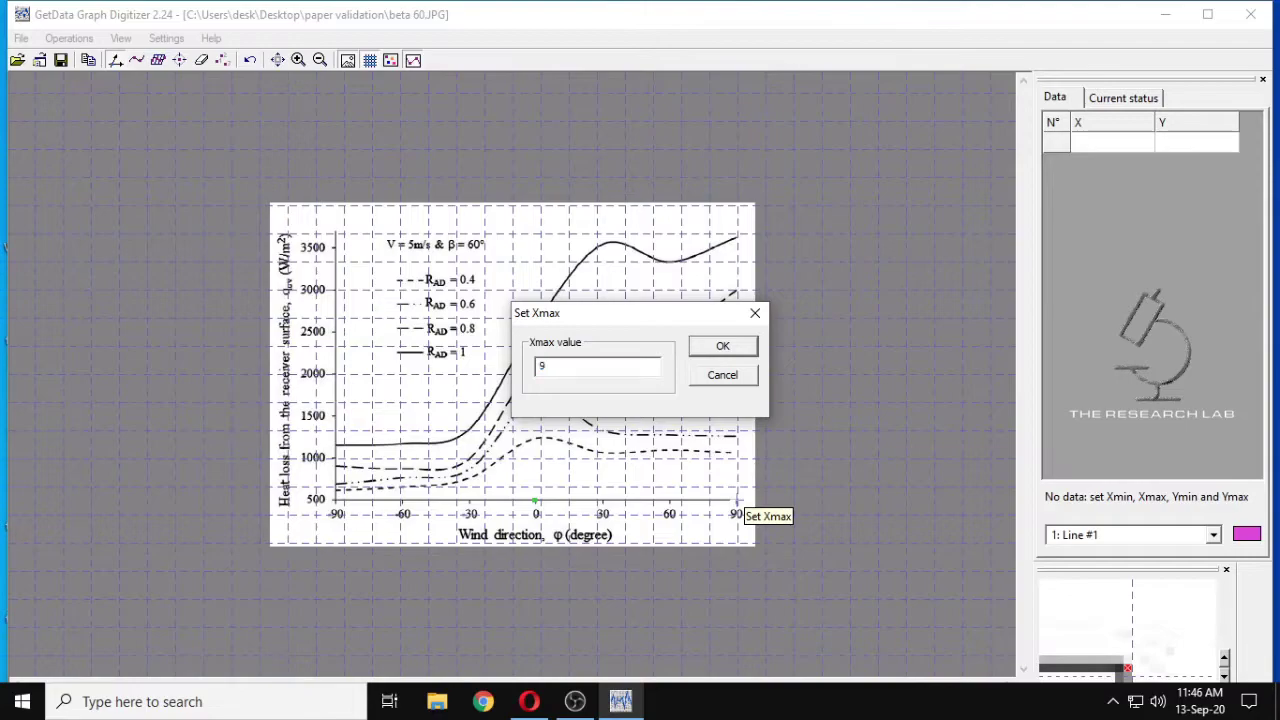
pyautogui.write('0')
pyautogui.click(721, 345)
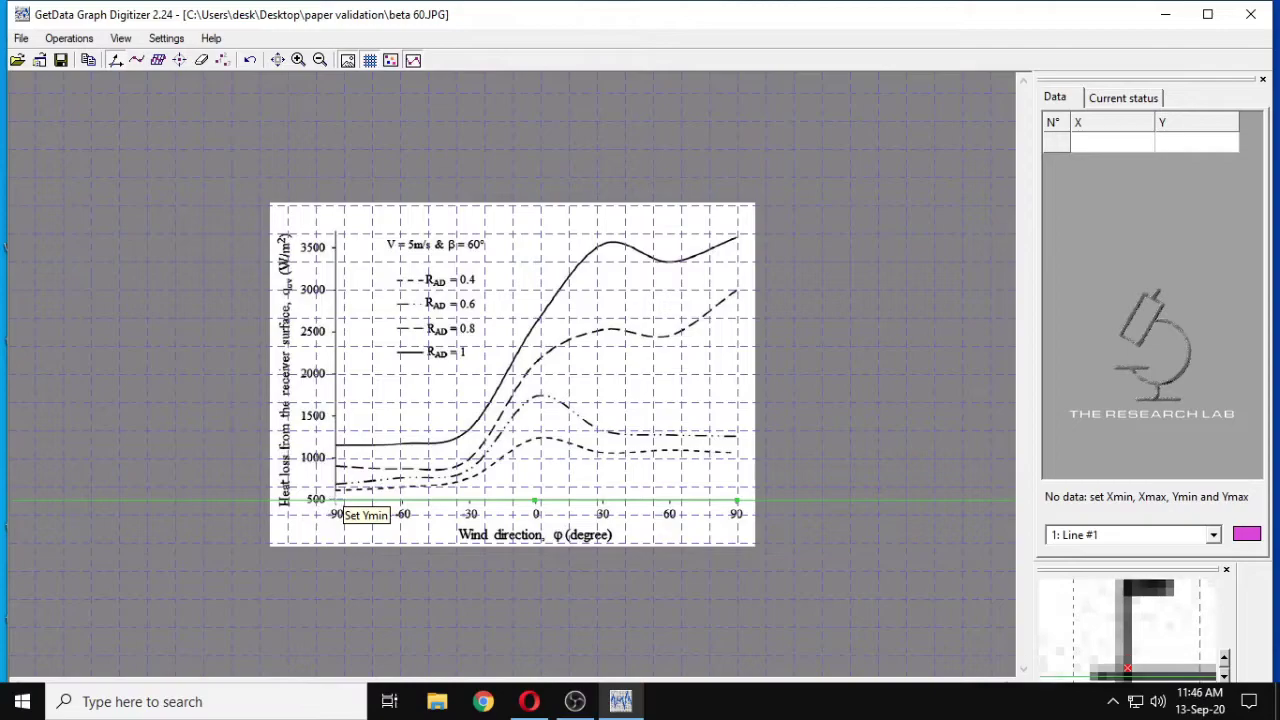
# Calibrate the Y axis with Ymin 500 at the axis base and Ymax 3600 near its upper end, then accept the scale
pyautogui.click(336, 500)
pyautogui.write('500')
pyautogui.click(722, 346)
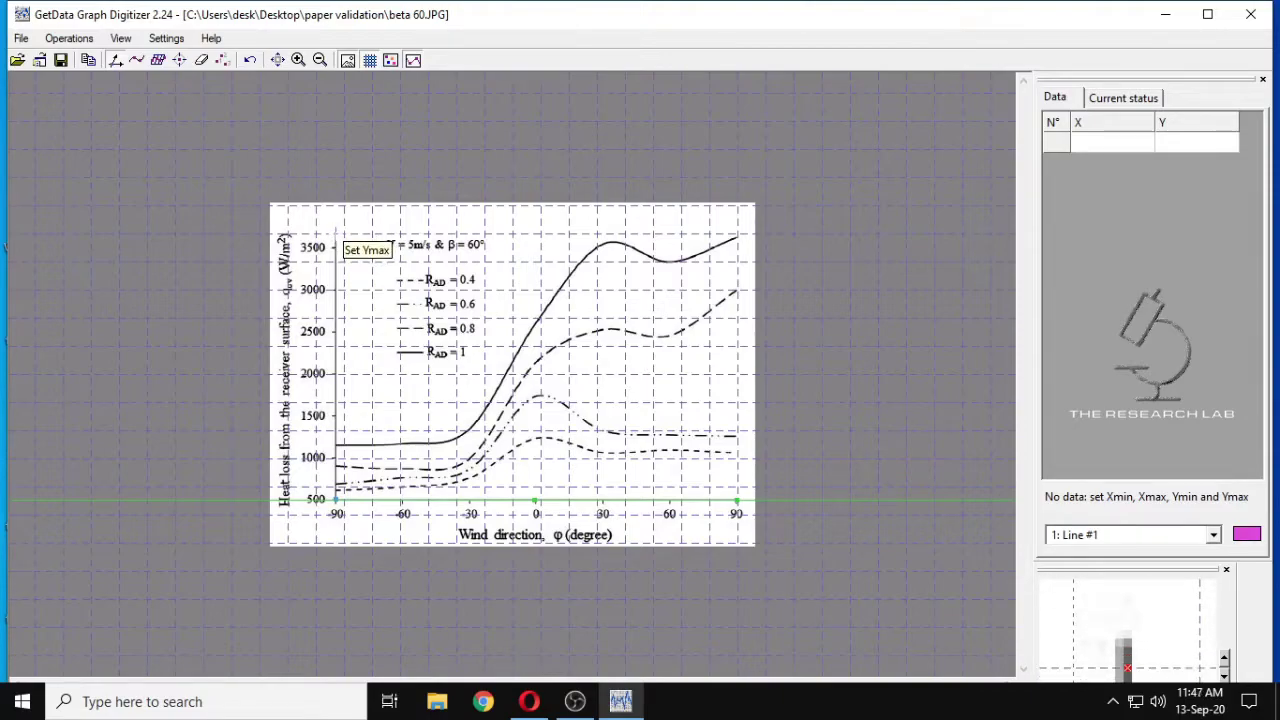
pyautogui.click(337, 247)
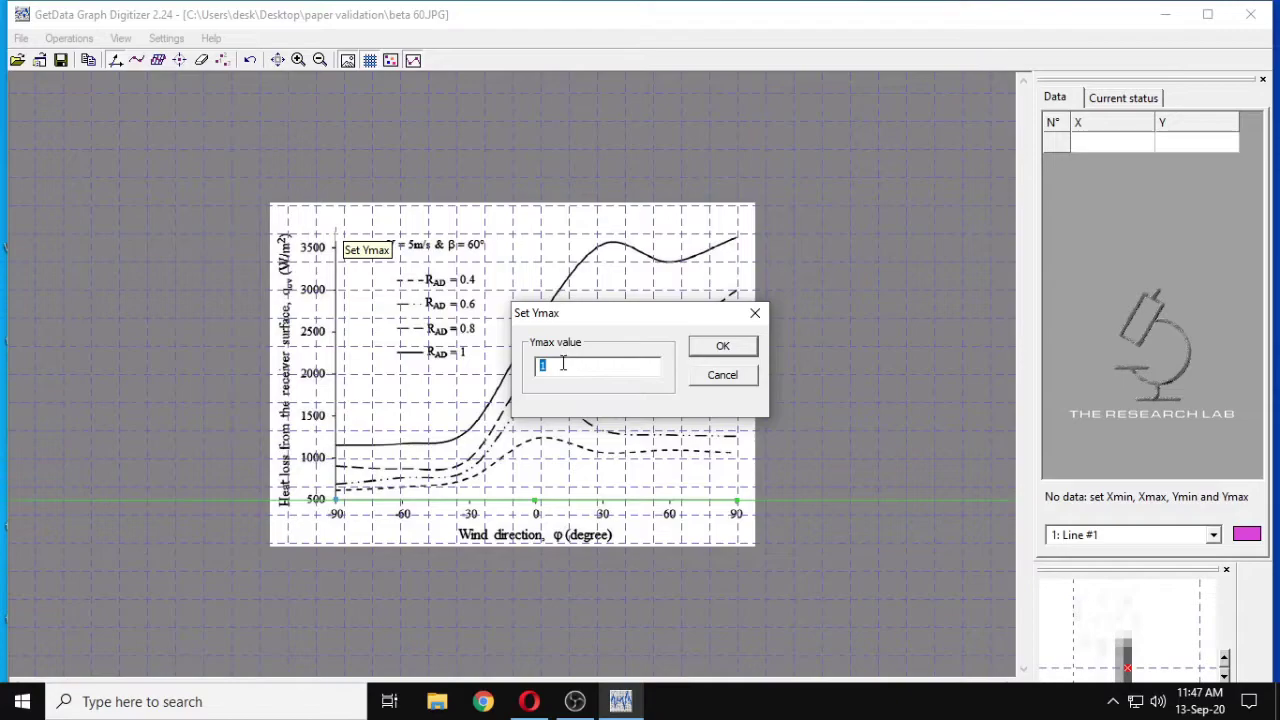
pyautogui.write('3600')
pyautogui.click(722, 346)
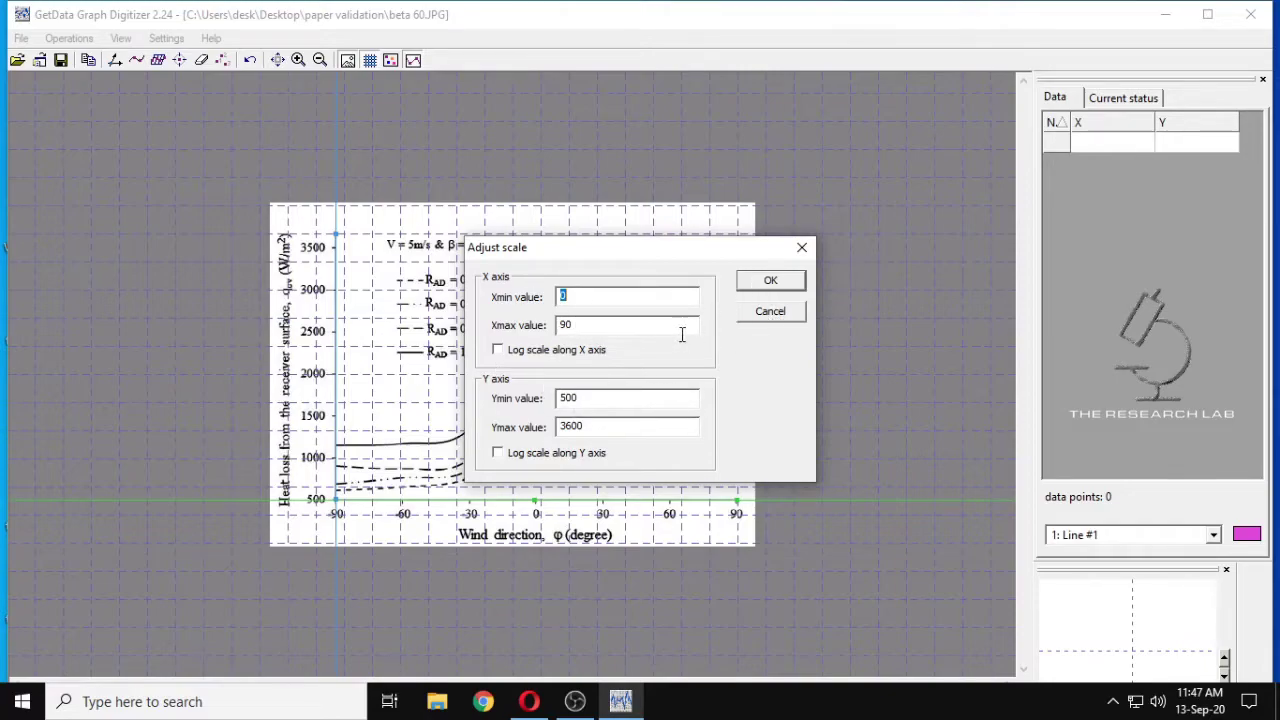
pyautogui.click(782, 286)
# Capture four points on the solid RAD = 1 curve at wind directions of about 0, 30, 60 and 90 degrees
pyautogui.click(180, 62)
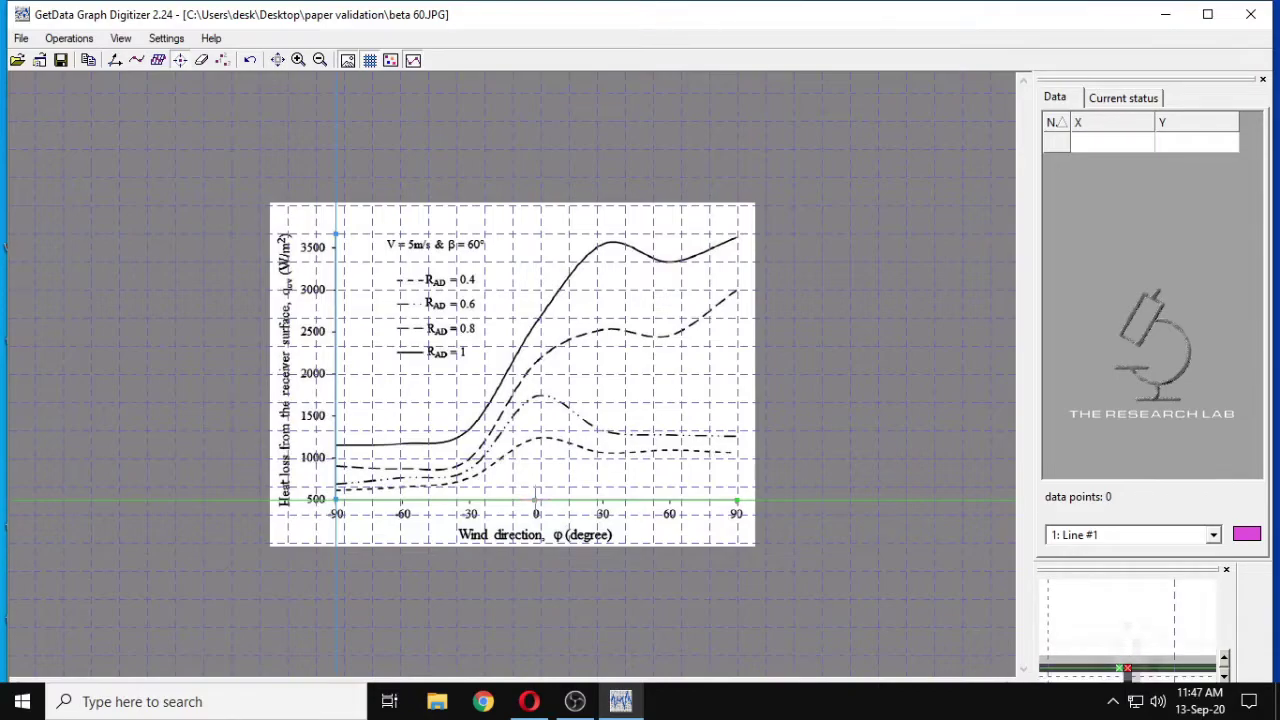
pyautogui.click(538, 320)
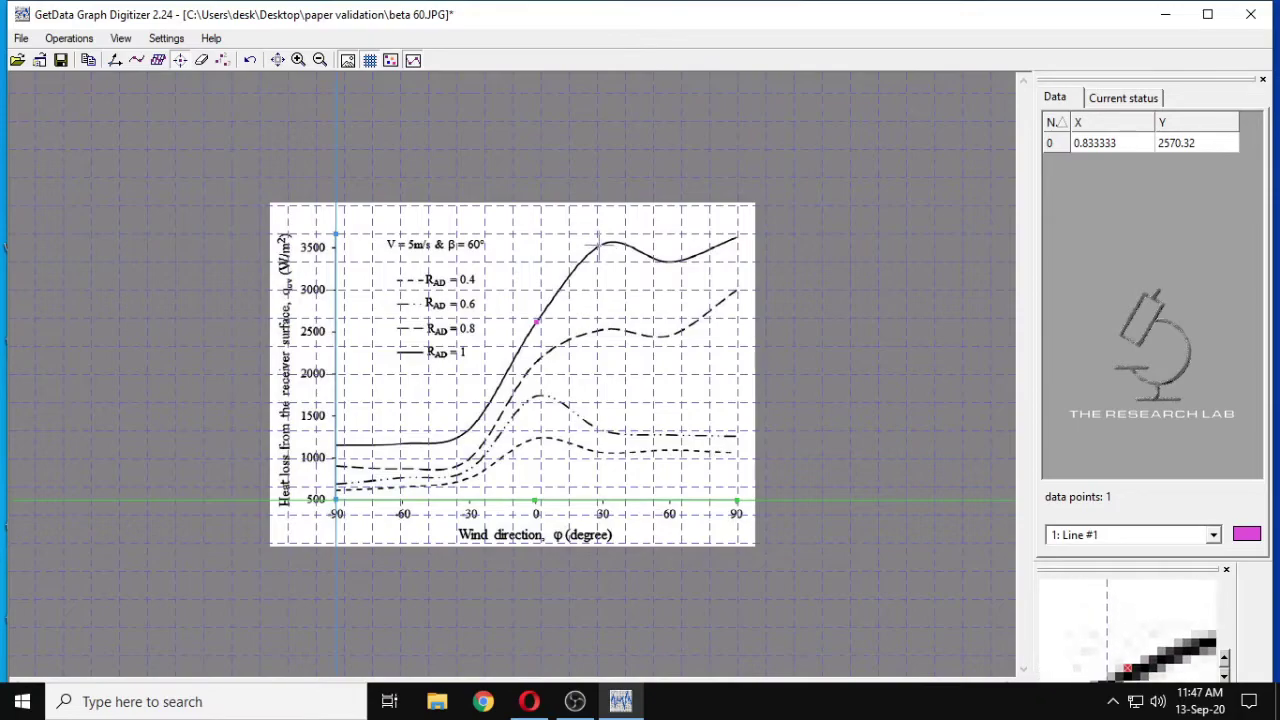
pyautogui.click(601, 247)
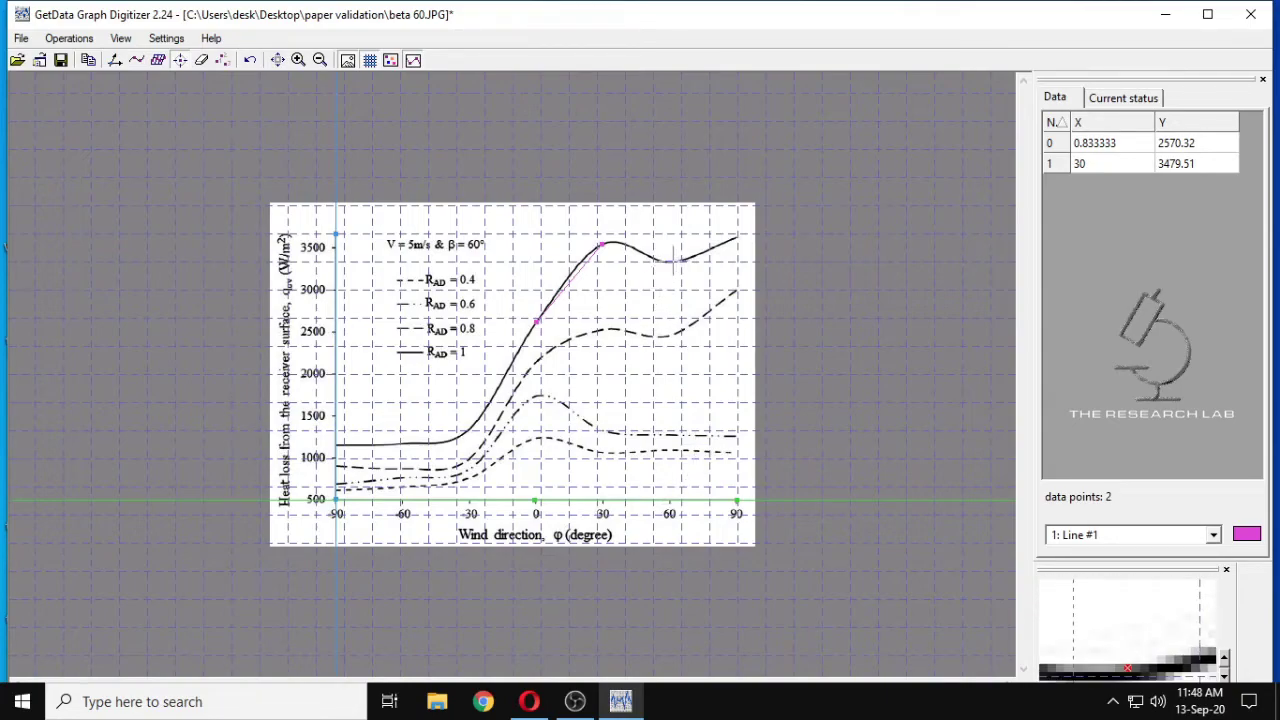
pyautogui.click(672, 263)
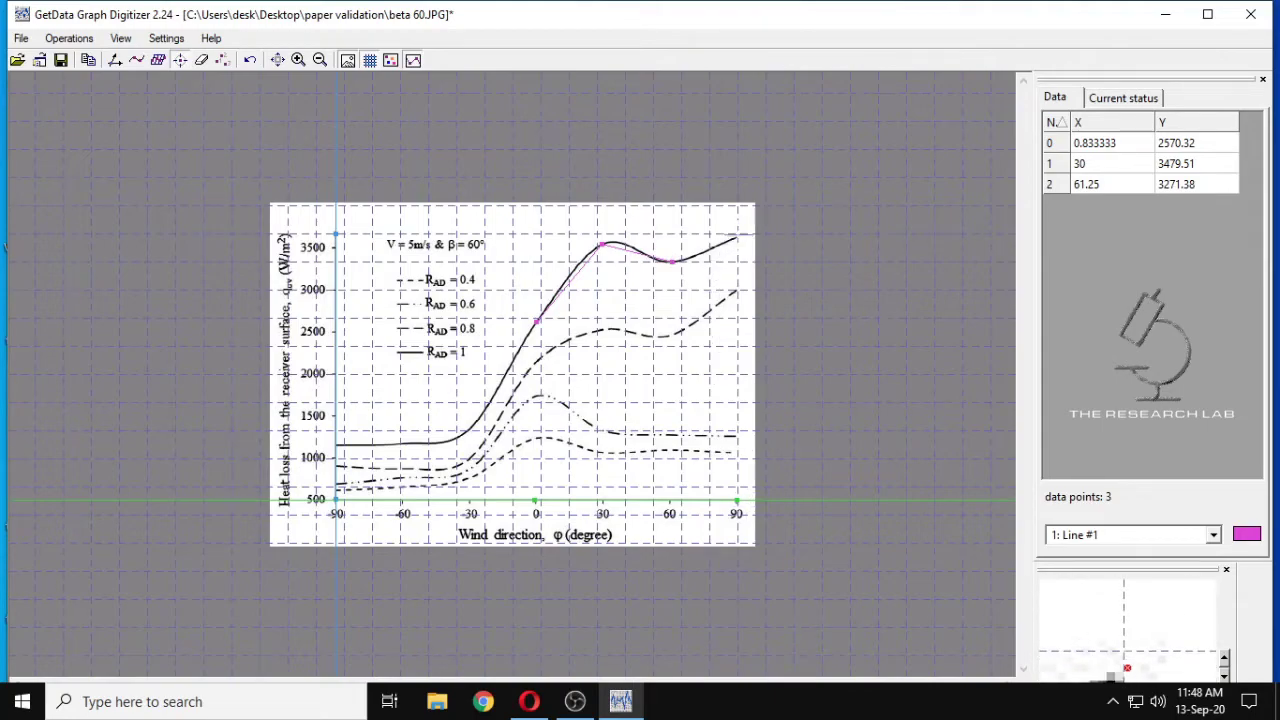
pyautogui.click(735, 240)
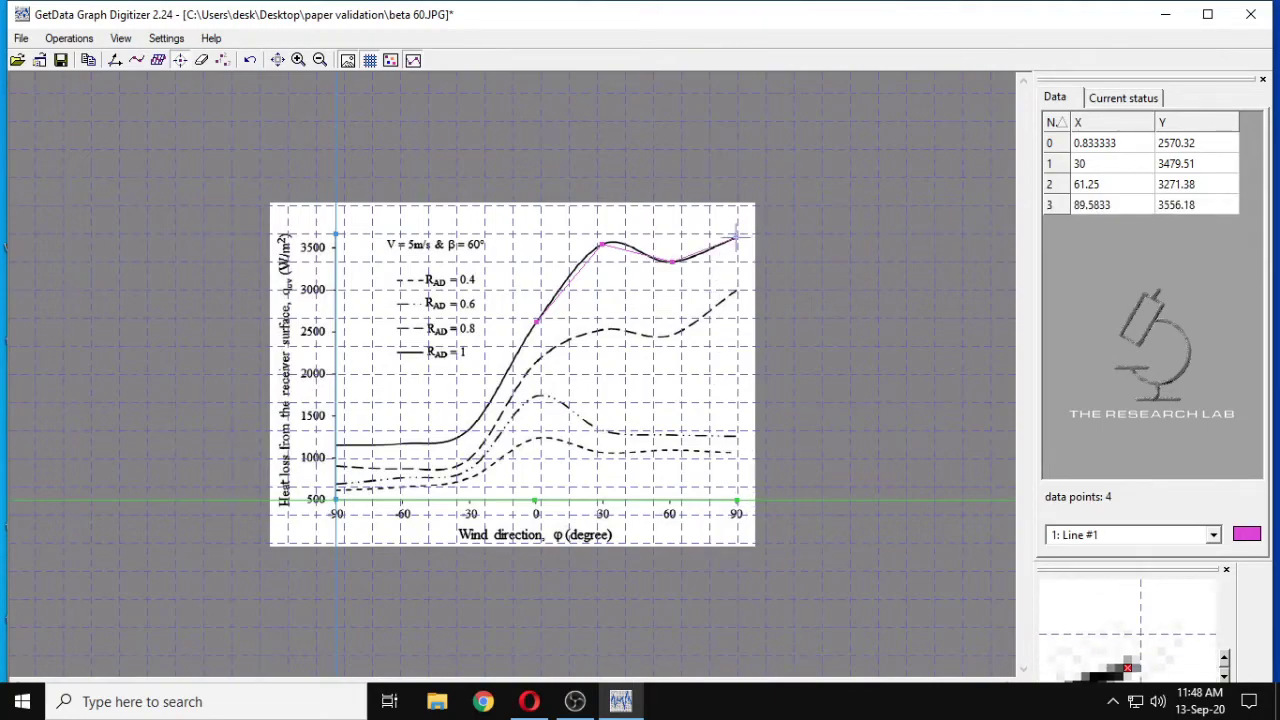
# Copy all captured X and Y values into a new blank Excel workbook, starting at cell A1
pyautogui.moveTo(1098, 150); pyautogui.dragTo(1188, 205)
pyautogui.hotkey('ctrl', 'c')
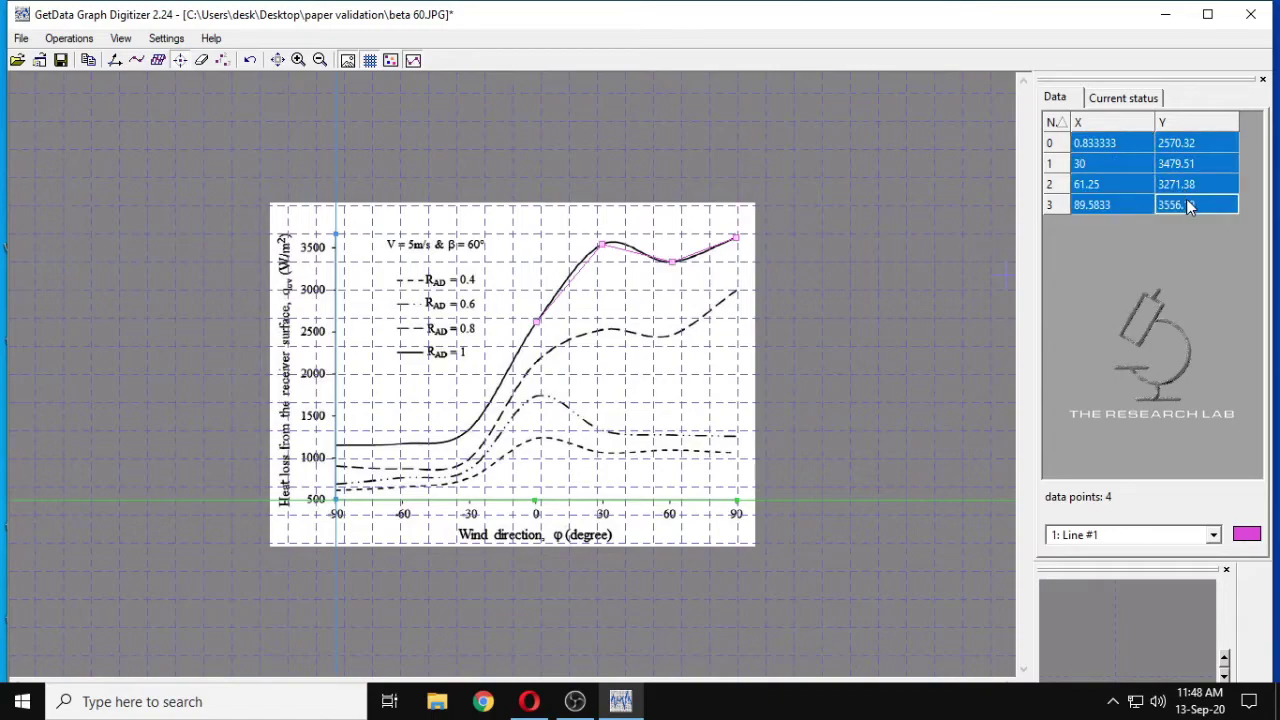
pyautogui.click(296, 701)
pyautogui.write('o')
pyautogui.press('BackSpace')
pyautogui.write('excel')
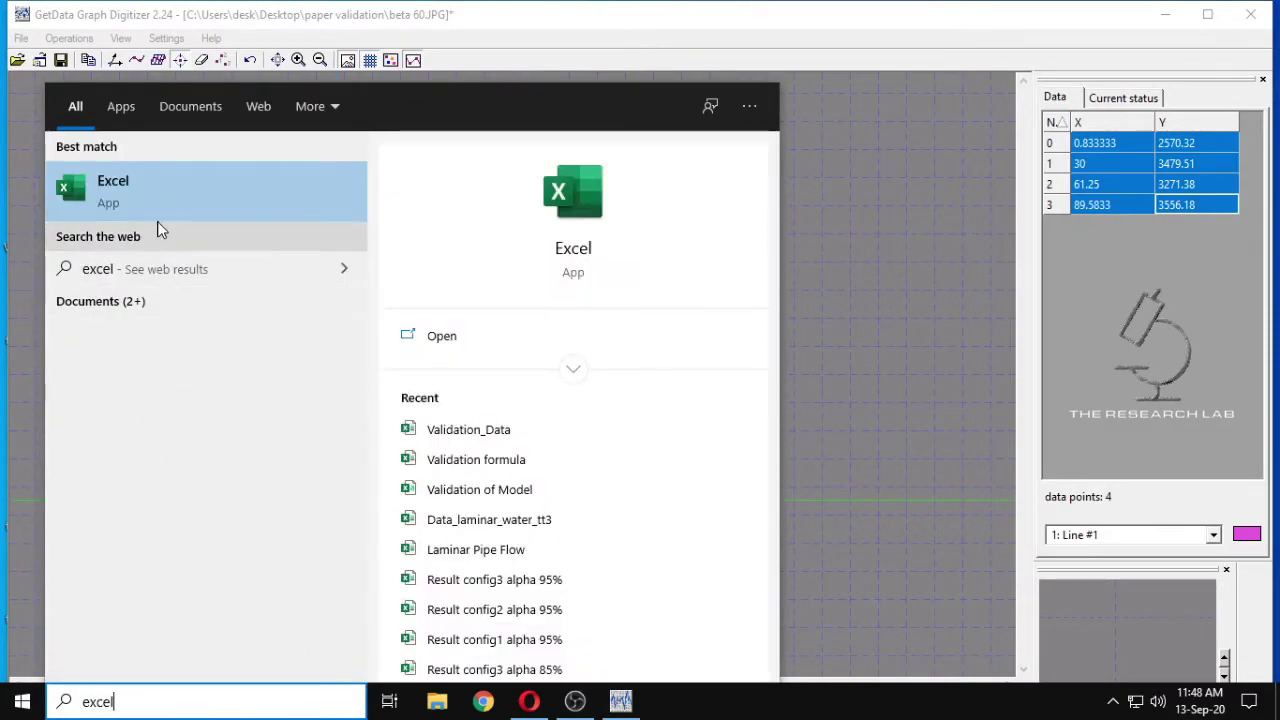
pyautogui.click(155, 192)
pyautogui.click(281, 212)
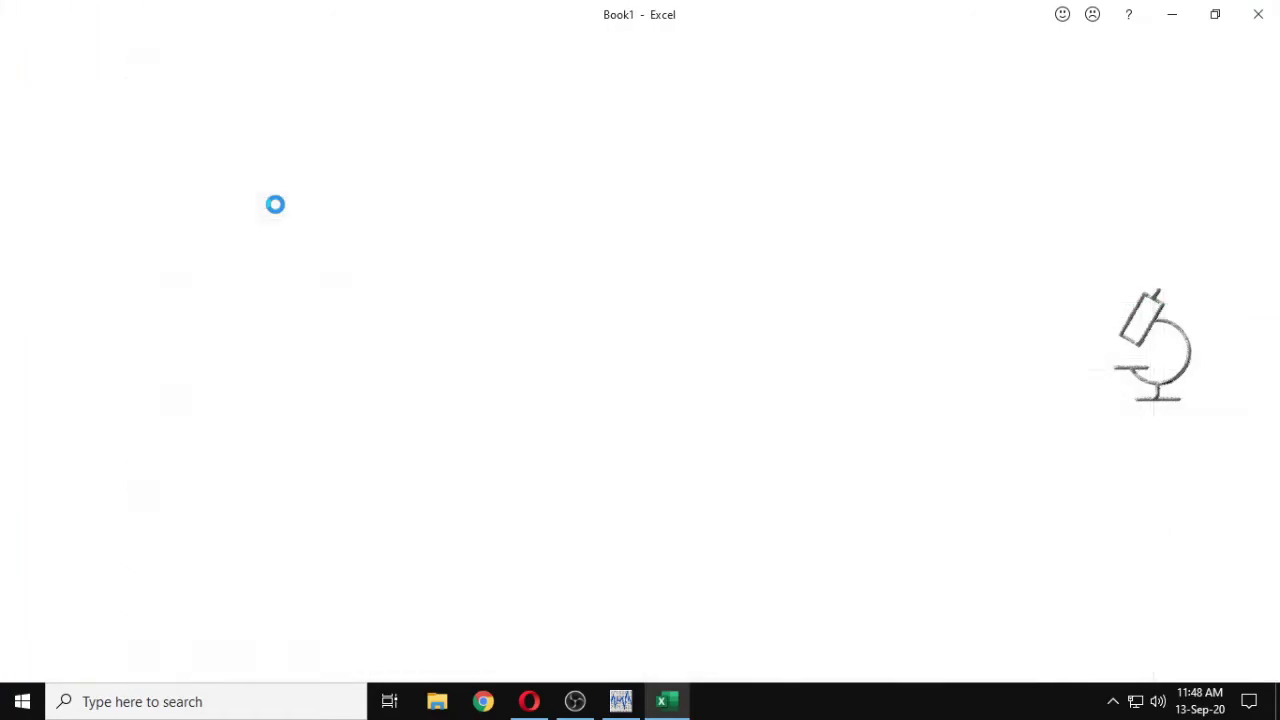
pyautogui.click(67, 229)
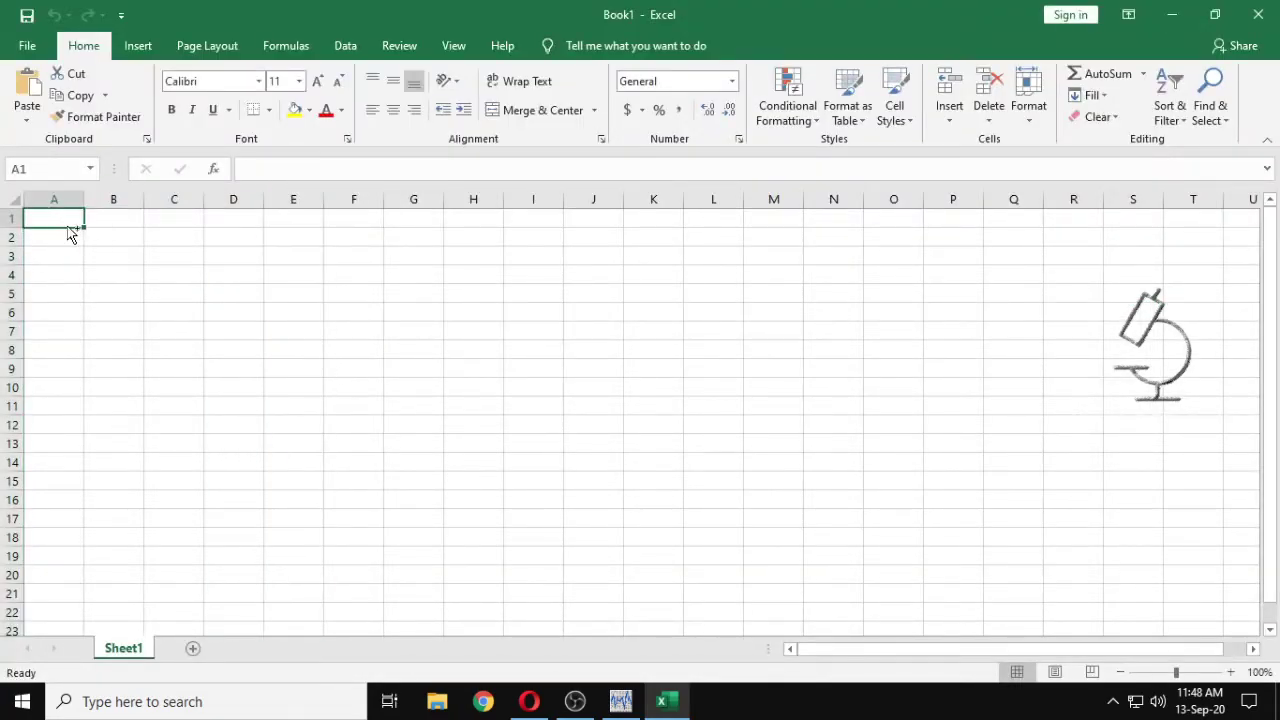
pyautogui.hotkey('ctrl', 'v')
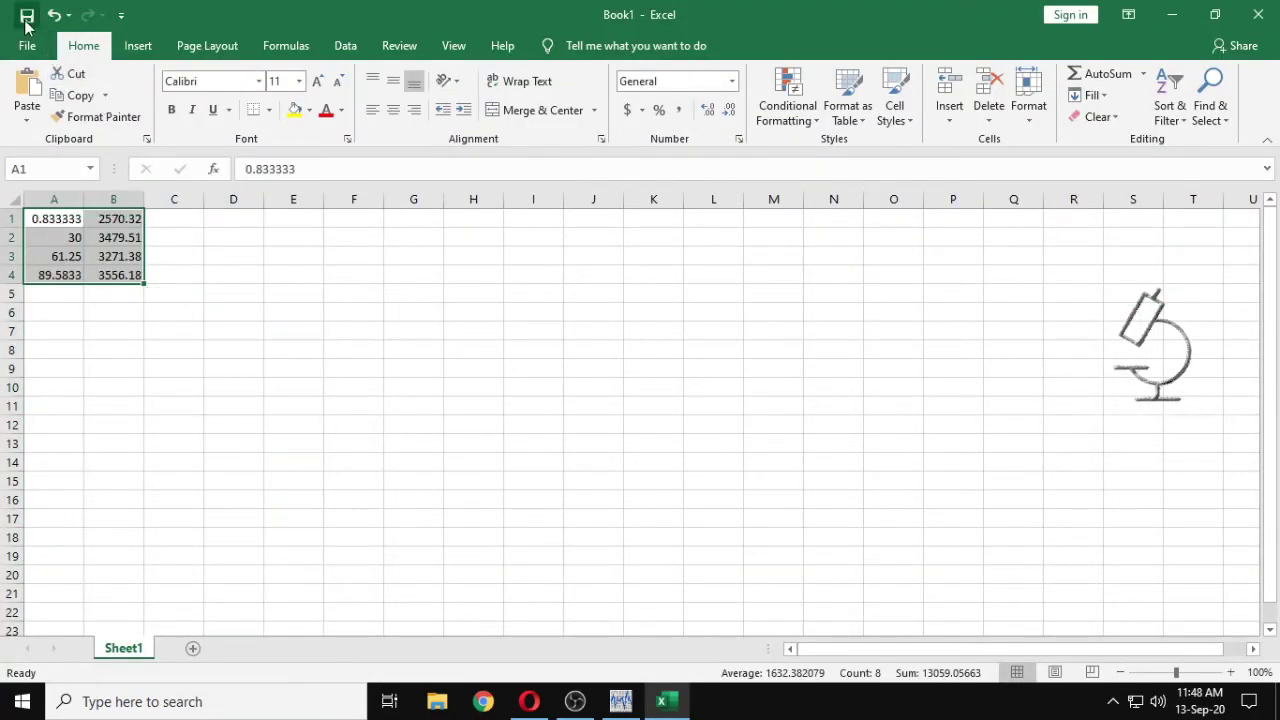
# Save the workbook as Book1 on the Desktop and return to GetData Graph Digitizer
pyautogui.click(26, 15)
pyautogui.click(583, 202)
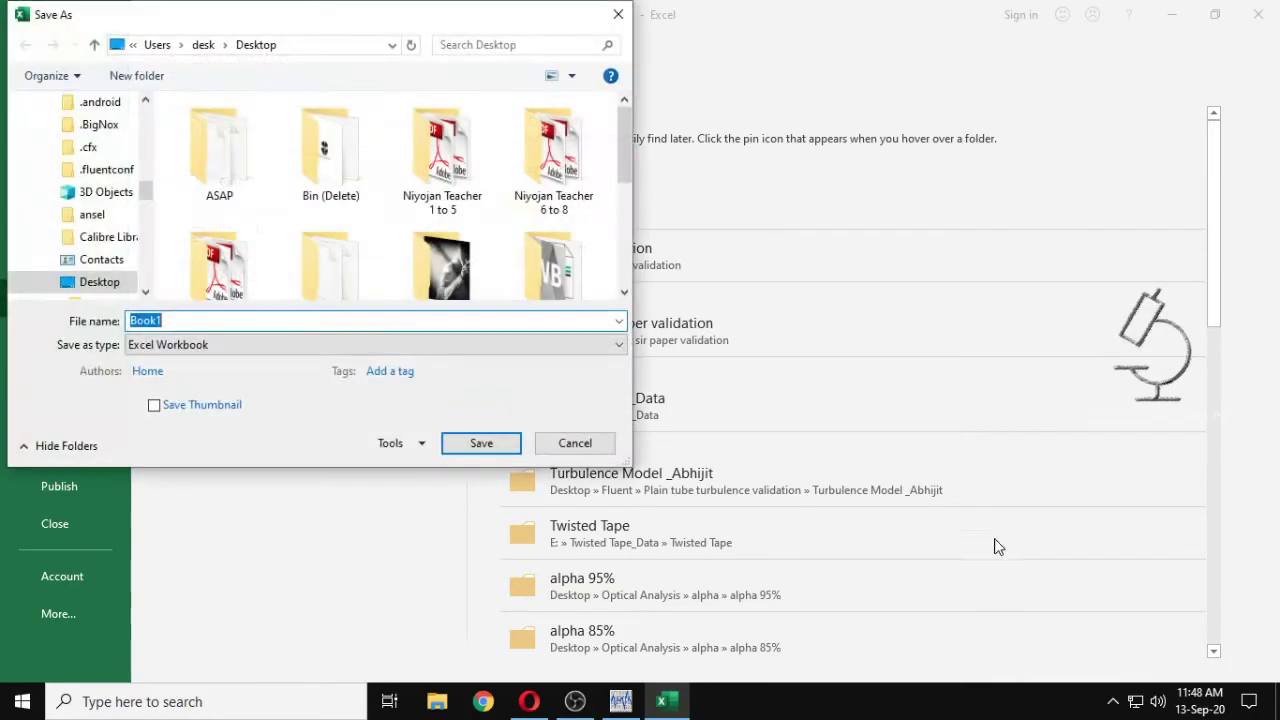
pyautogui.click(478, 442)
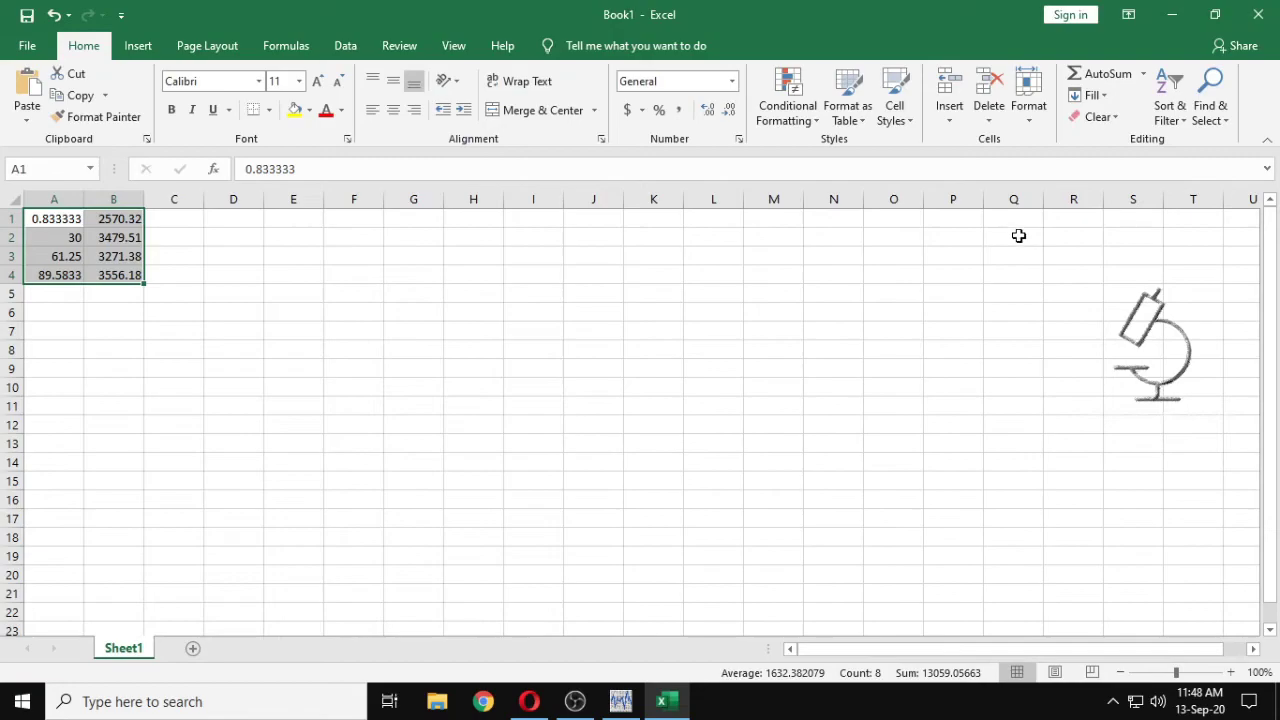
pyautogui.click(1171, 15)
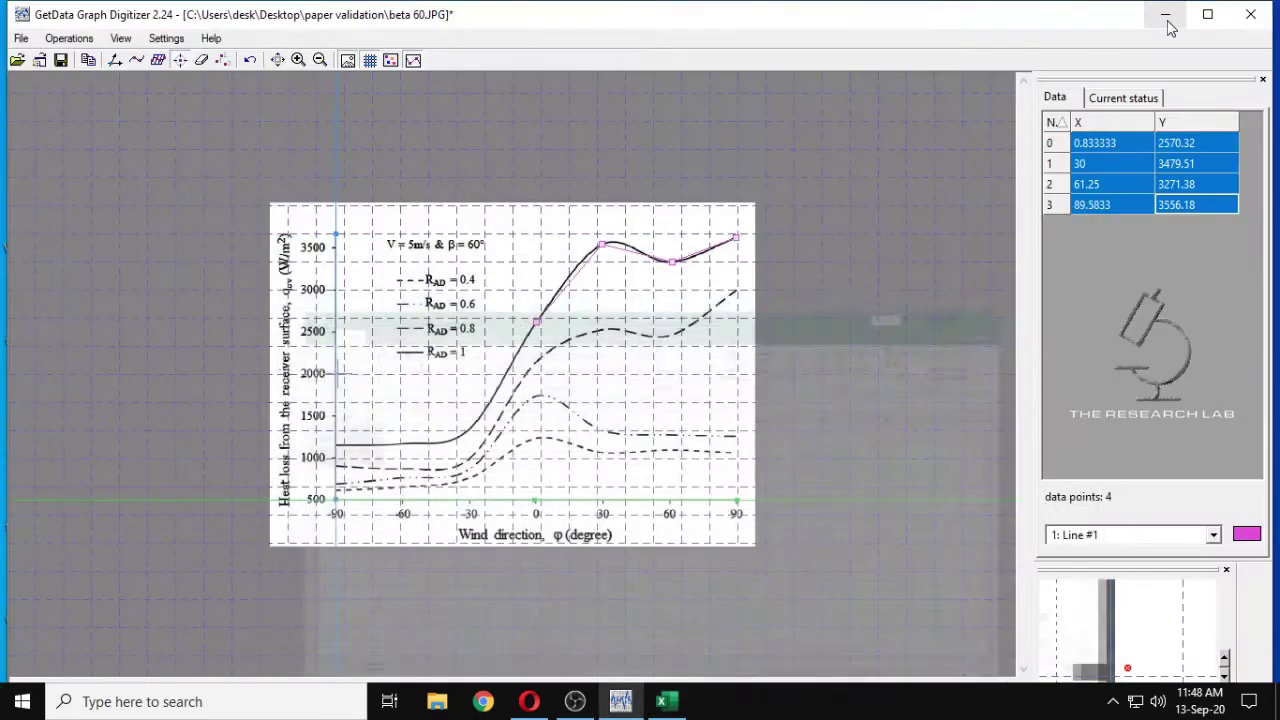